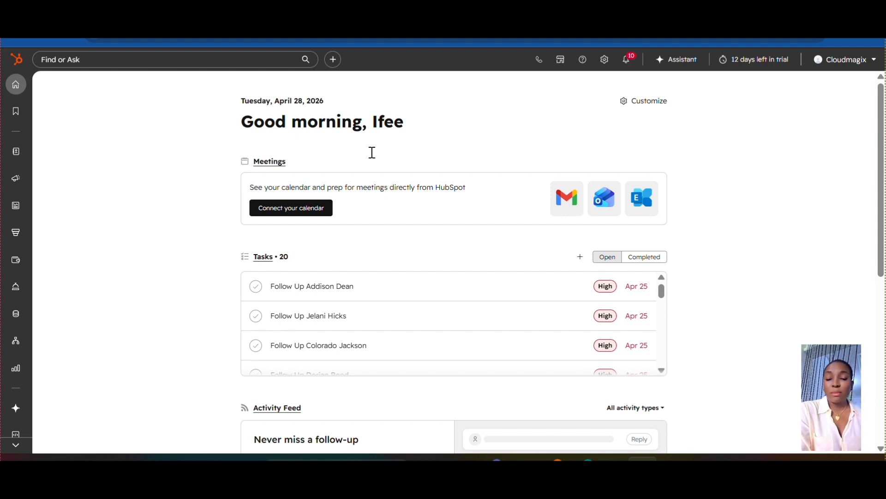
Step: Open the "Contacts Created 27th April from Import" segment from a new Segments tab and review its contact columns through Property Type
{"action": "mouse_move", "coordinate": [19, 157]}
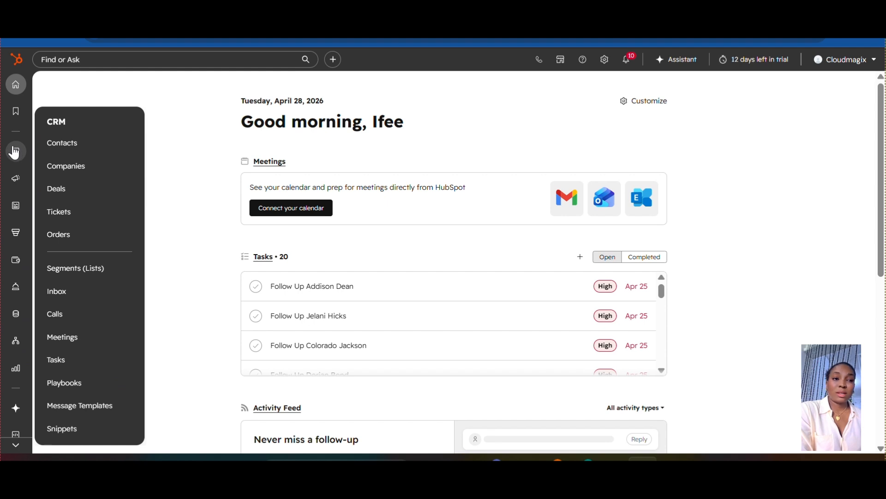
{"action": "right_click", "coordinate": [86, 272]}
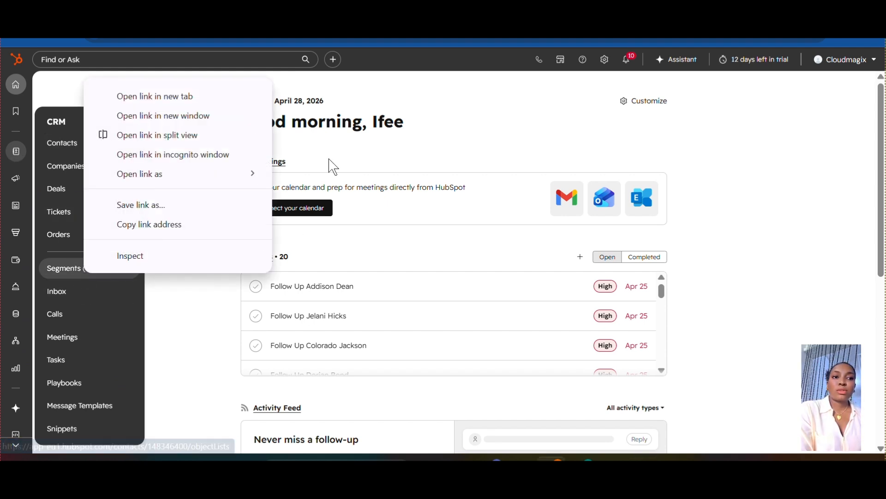
{"action": "left_click", "coordinate": [199, 96]}
{"action": "key", "text": "ctrl+Tab"}
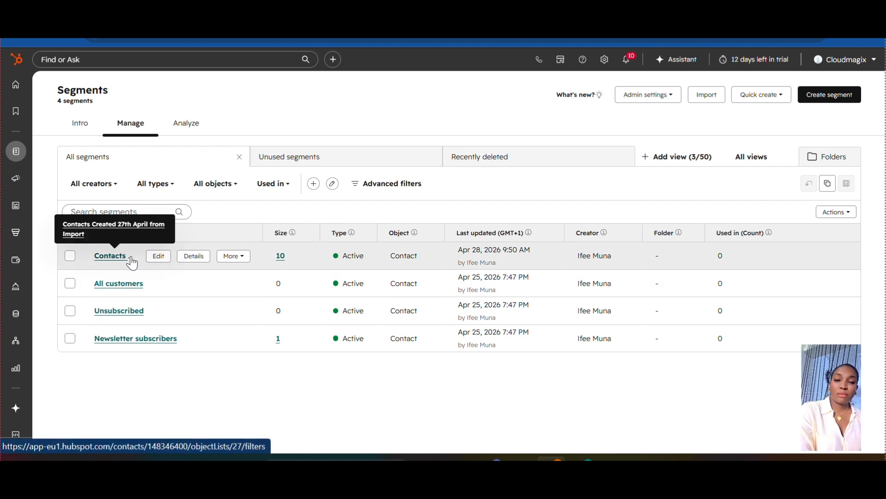
{"action": "left_click", "coordinate": [111, 256]}
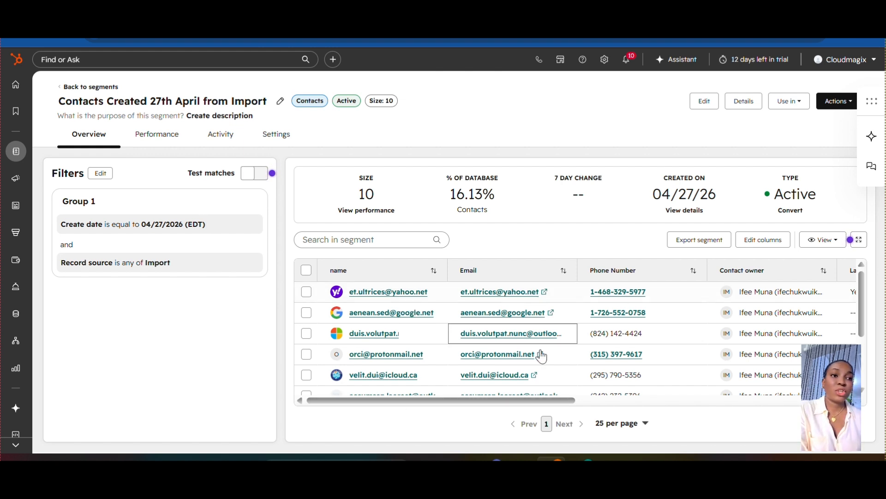
{"action": "left_click_drag", "start_coordinate": [543, 401], "coordinate": [864, 426]}
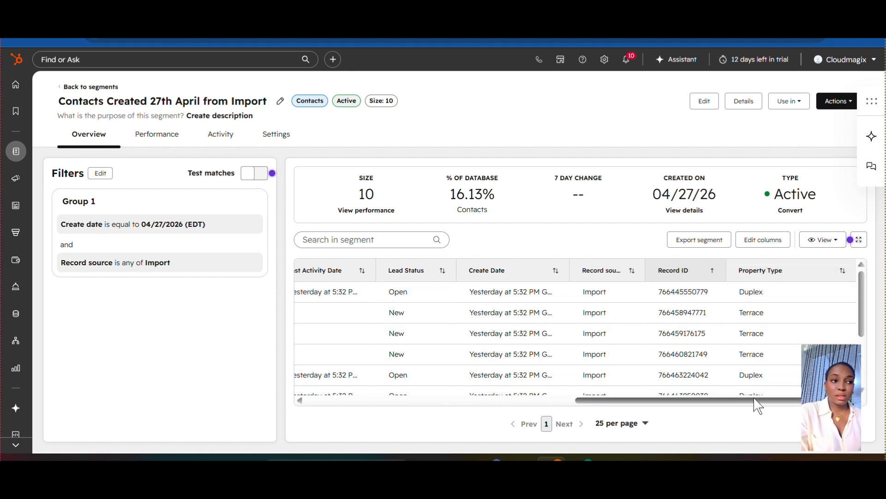
{"action": "left_click_drag", "start_coordinate": [748, 400], "coordinate": [410, 451]}
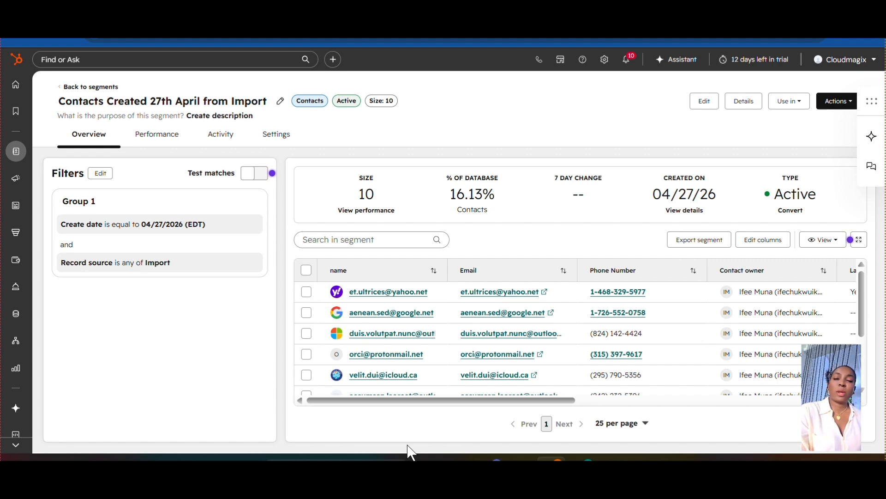
Step: Switch to the exported contacts workbook in Excel and delete the Contact owner column
{"action": "mouse_move", "coordinate": [612, 458]}
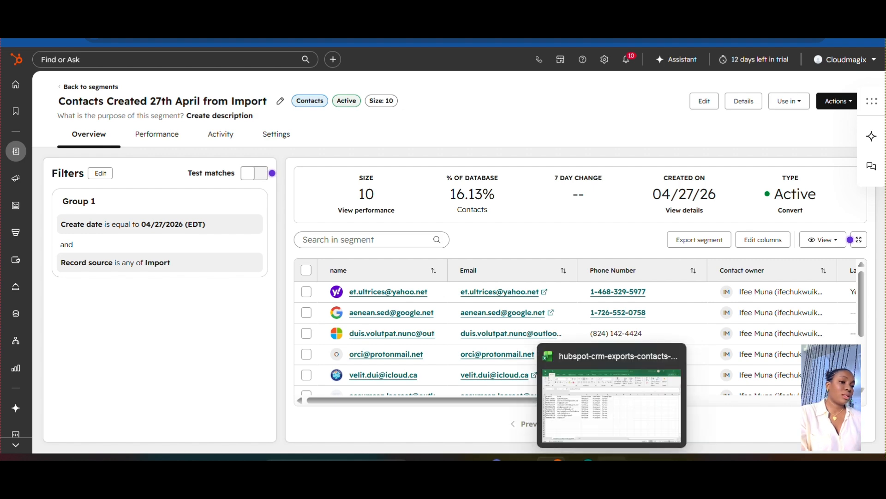
{"action": "left_click", "coordinate": [611, 407]}
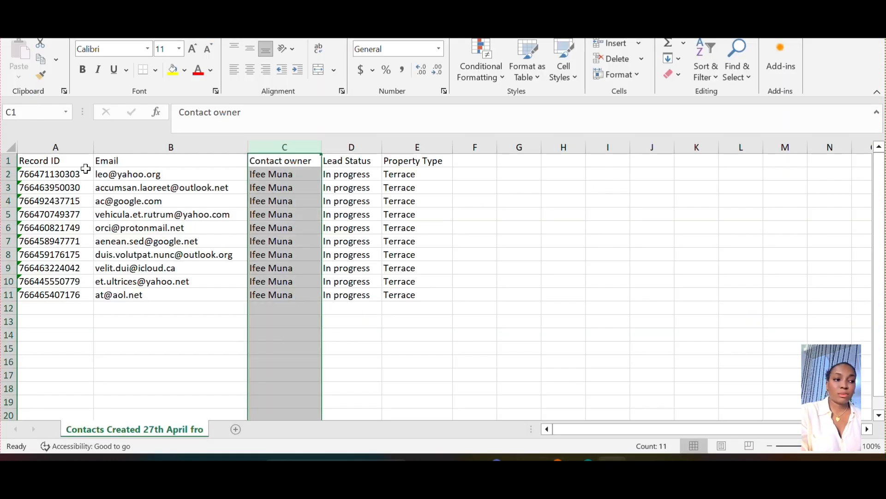
{"action": "right_click", "coordinate": [303, 149]}
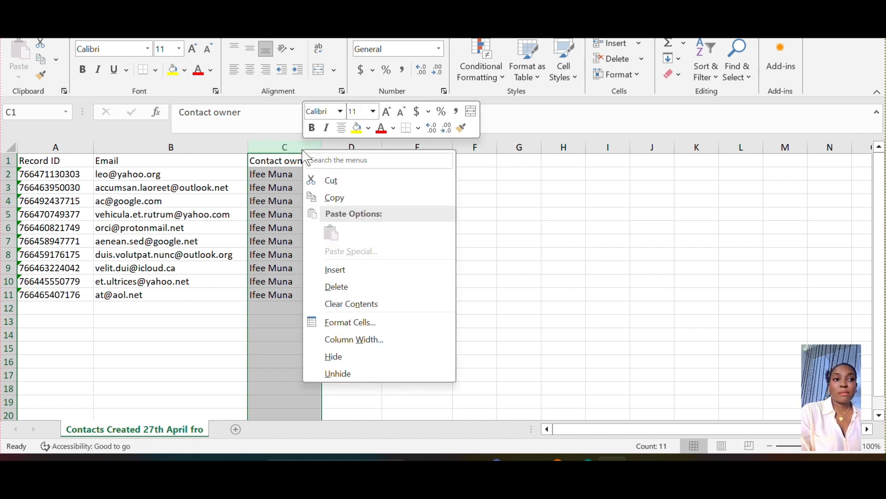
{"action": "left_click", "coordinate": [375, 286]}
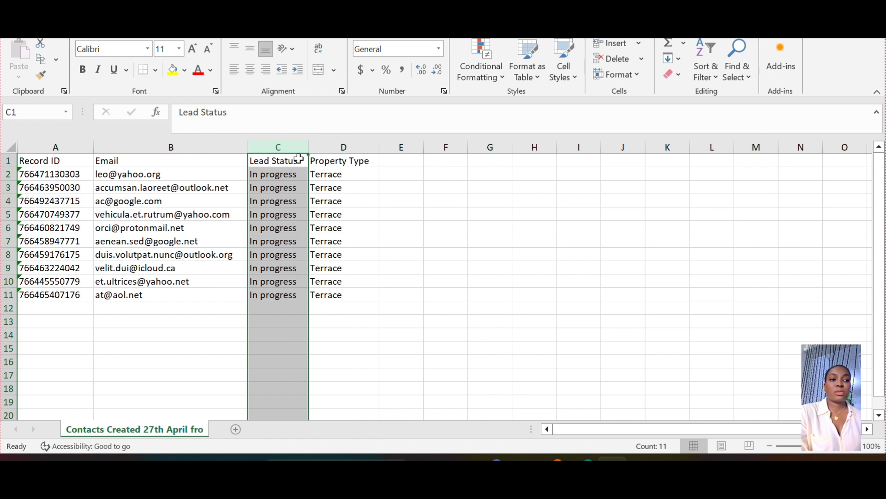
{"action": "left_click", "coordinate": [209, 144]}
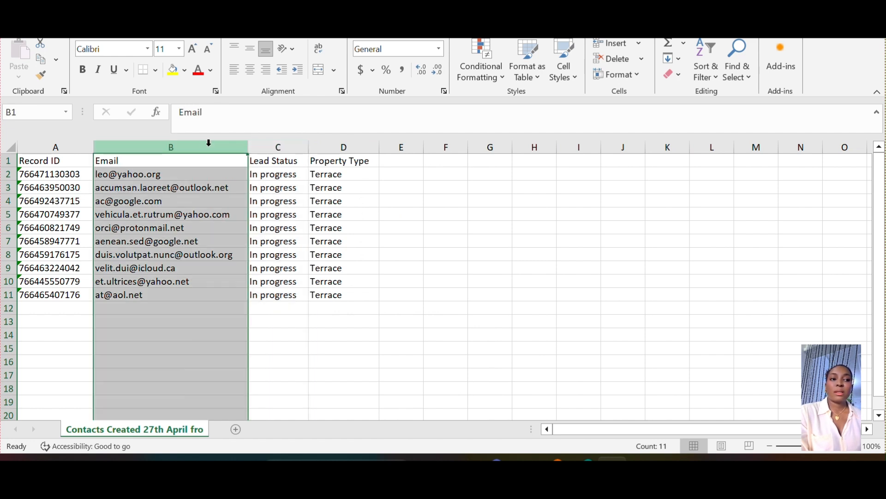
{"action": "right_click", "coordinate": [208, 144]}
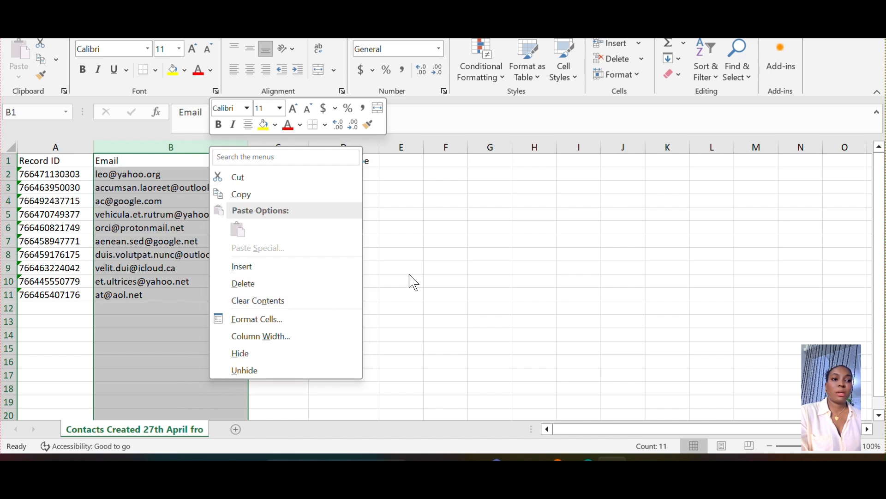
{"action": "key", "text": "Escape"}
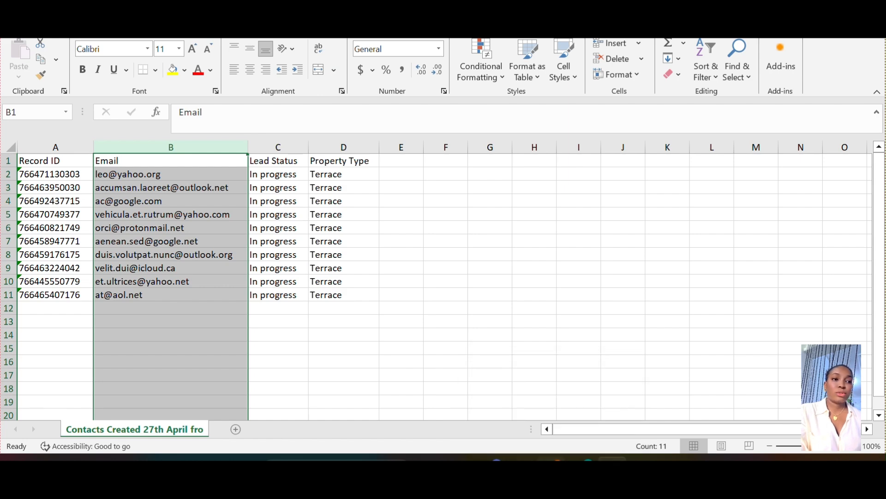
Step: Switch back to HubSpot and start a file import from the Import & Export settings
{"action": "key", "text": "alt+Tab"}
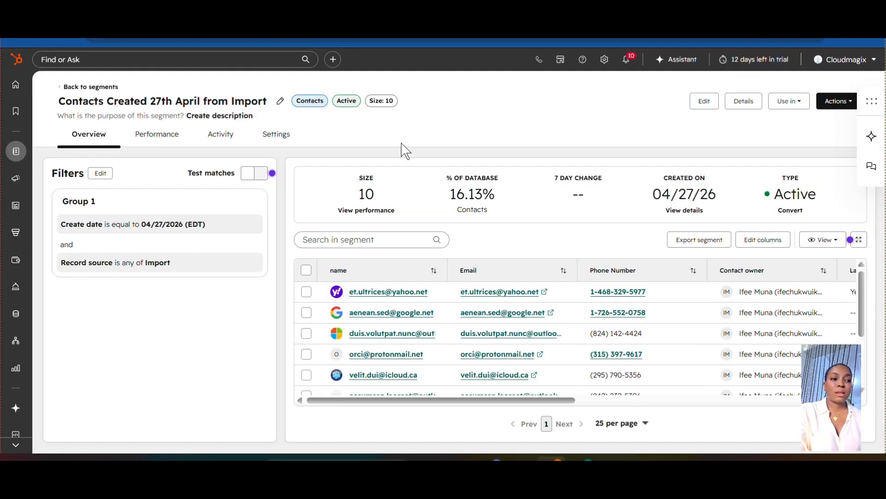
{"action": "left_click", "coordinate": [602, 61]}
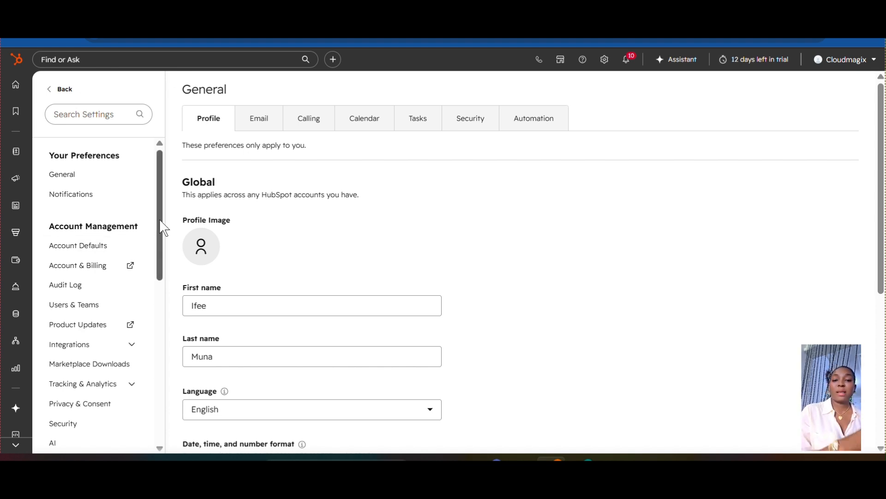
{"action": "left_click_drag", "start_coordinate": [162, 228], "coordinate": [162, 348]}
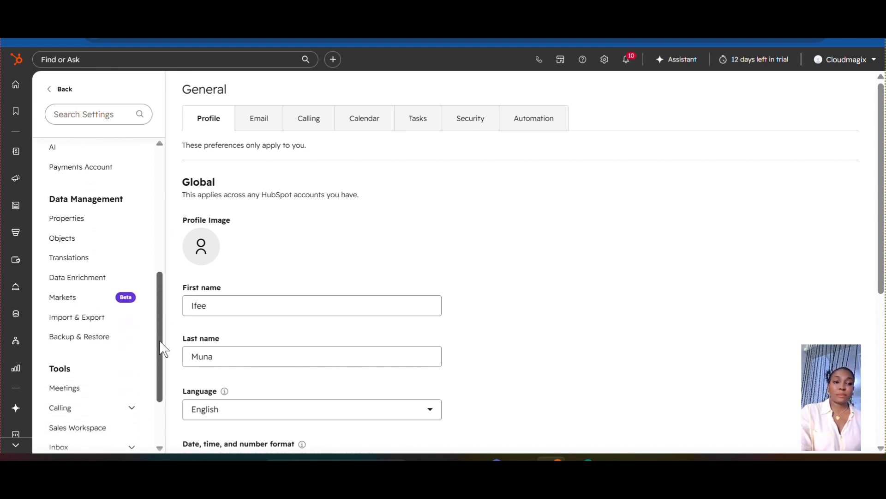
{"action": "left_click", "coordinate": [98, 324]}
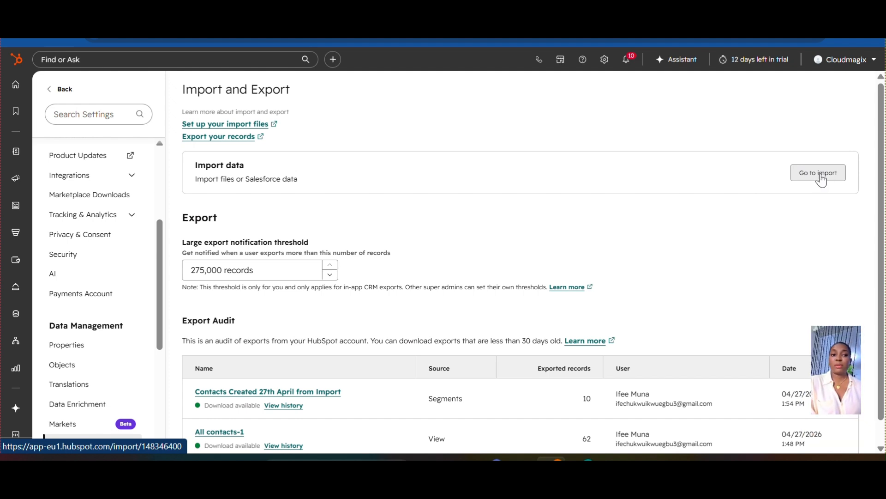
{"action": "left_click", "coordinate": [820, 175]}
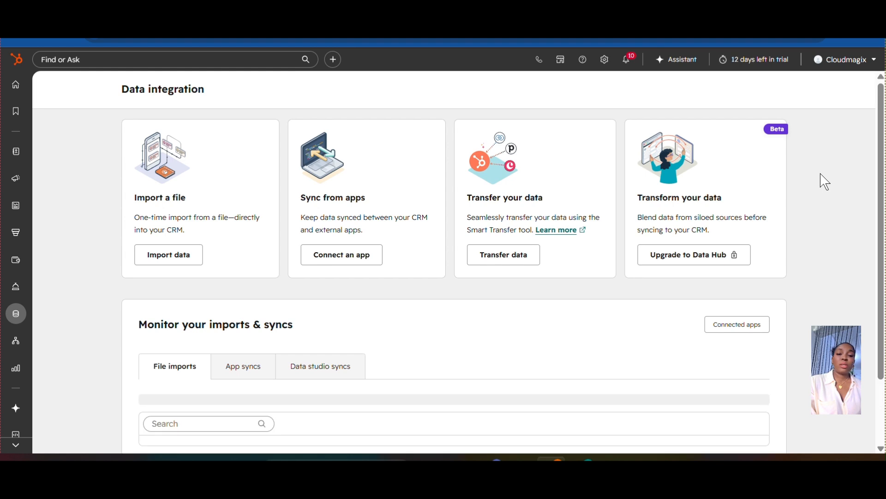
{"action": "left_click", "coordinate": [191, 264]}
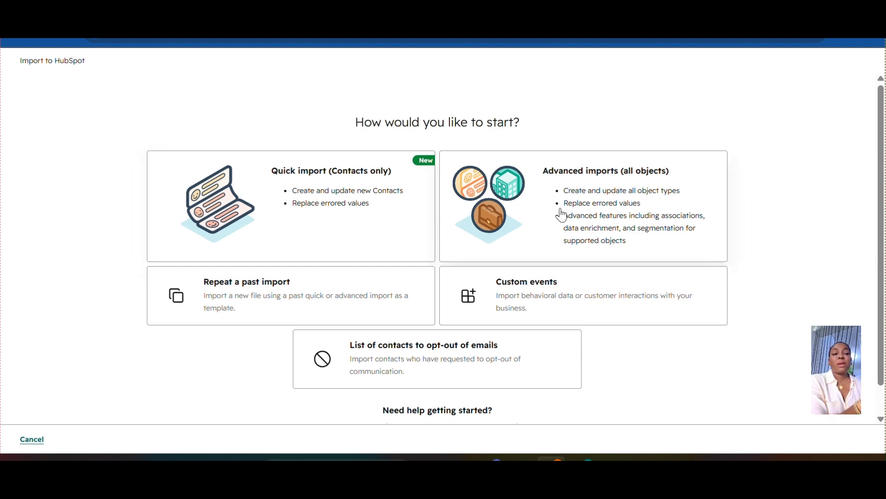
Step: Choose an advanced import with Contacts as the only object and continue to the upload stage
{"action": "left_click", "coordinate": [598, 203]}
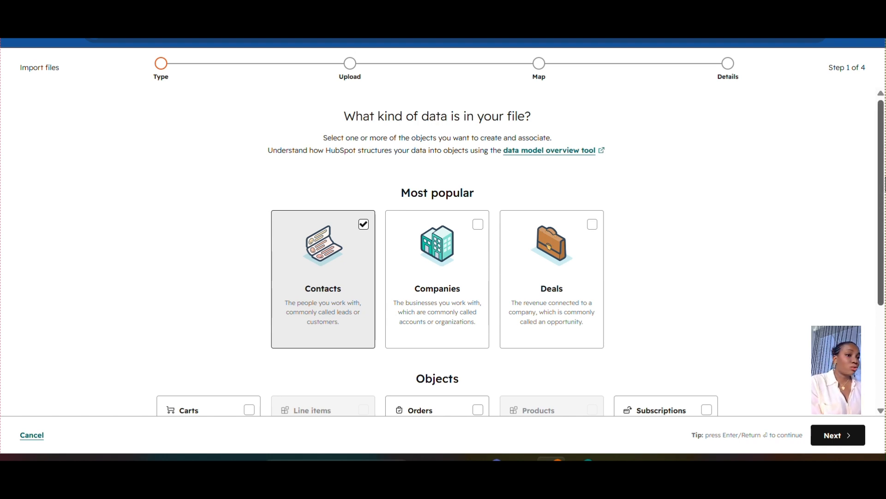
{"action": "scroll", "coordinate": [882, 253], "scroll_direction": "down", "scroll_amount": 3}
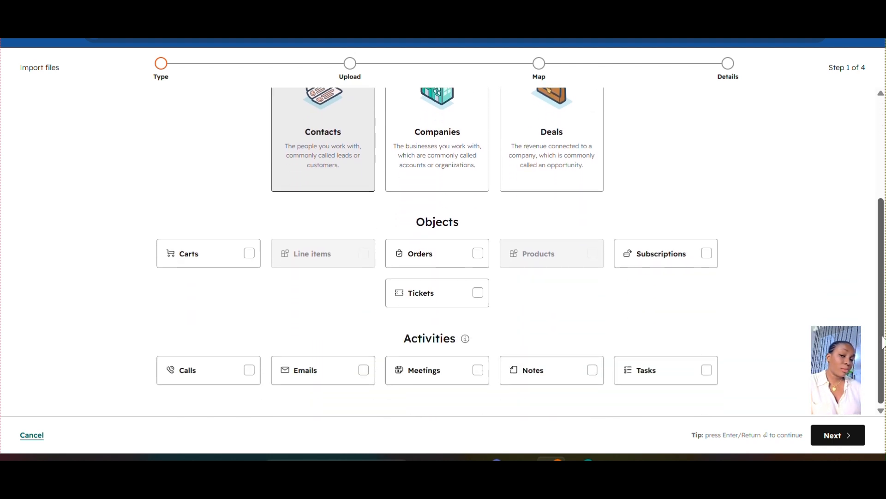
{"action": "left_click", "coordinate": [845, 444]}
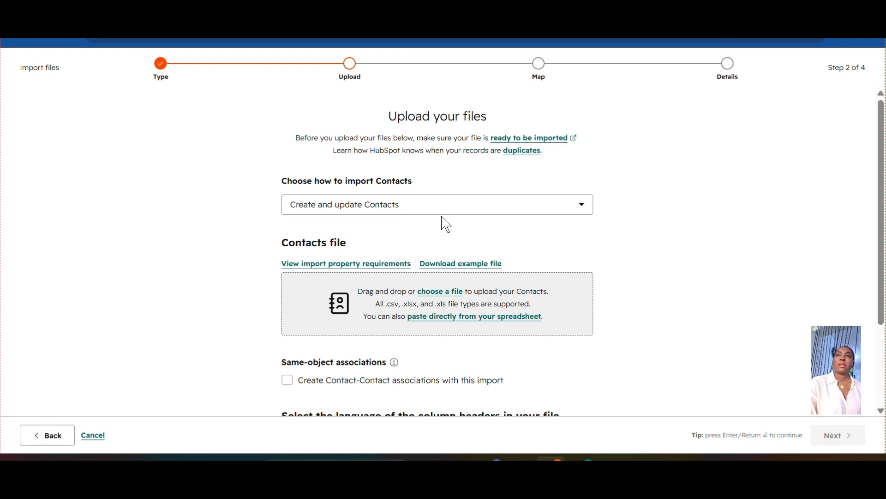
Step: Set the import to Update existing Contacts only, upload the "hubspot-crm-exports-contacts-created-27th-april" workbook from Downloads, and continue to column mapping
{"action": "left_click", "coordinate": [487, 211]}
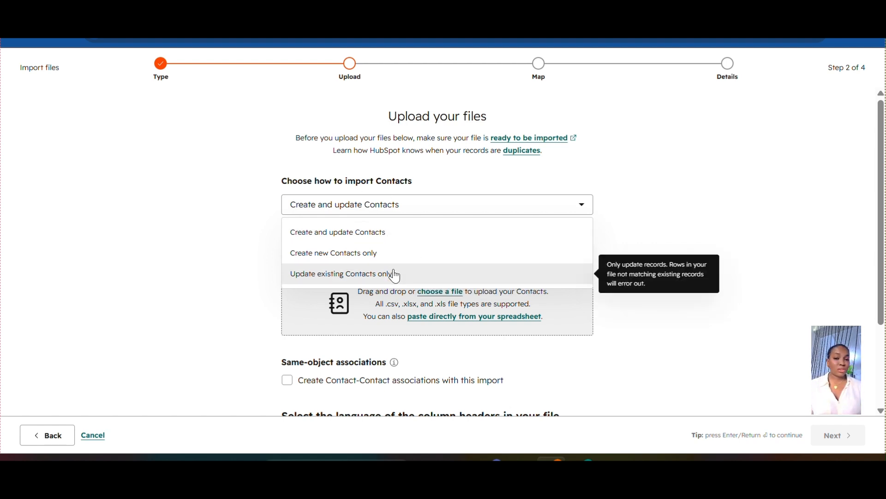
{"action": "left_click", "coordinate": [396, 275]}
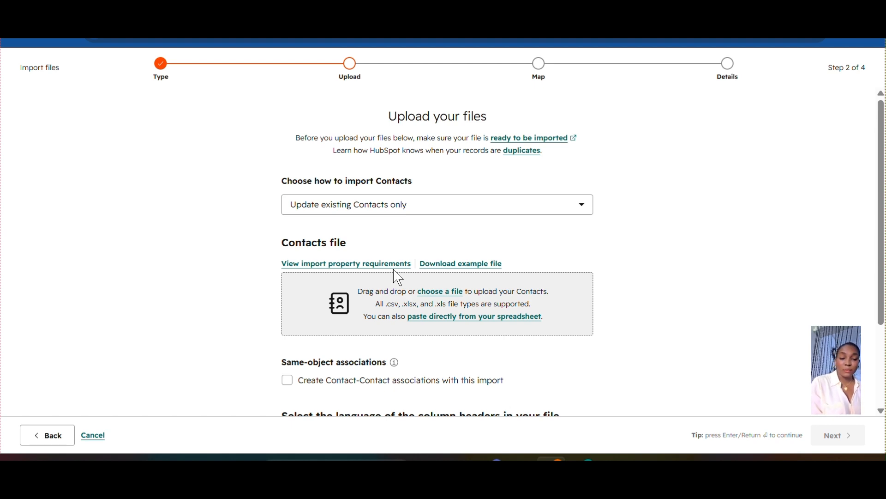
{"action": "left_click", "coordinate": [444, 294]}
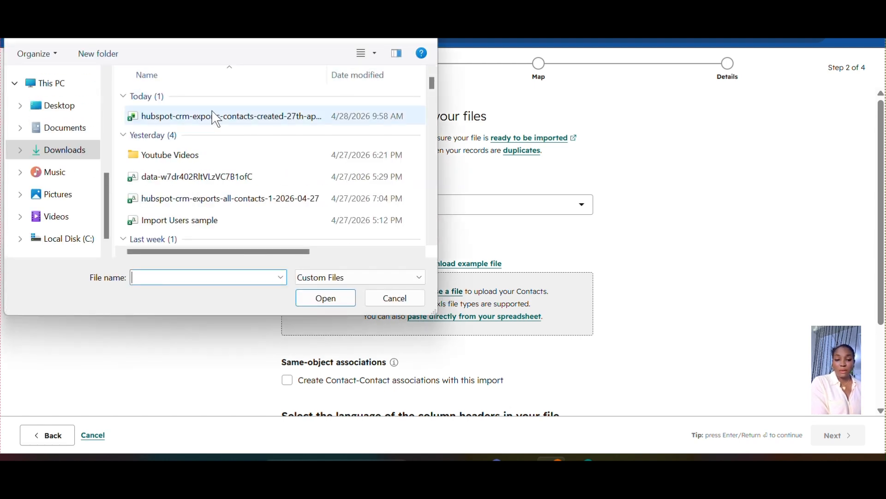
{"action": "left_click", "coordinate": [216, 115]}
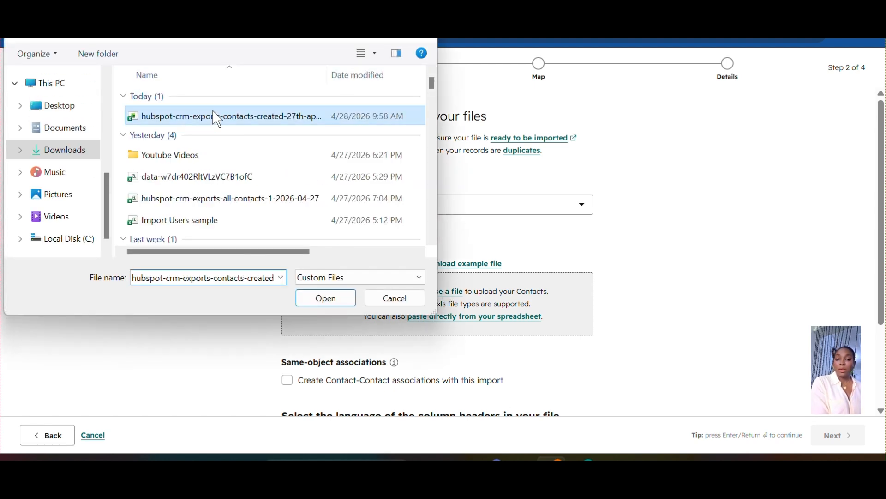
{"action": "left_click", "coordinate": [340, 300]}
{"action": "scroll", "coordinate": [874, 295], "scroll_direction": "down", "scroll_amount": 3}
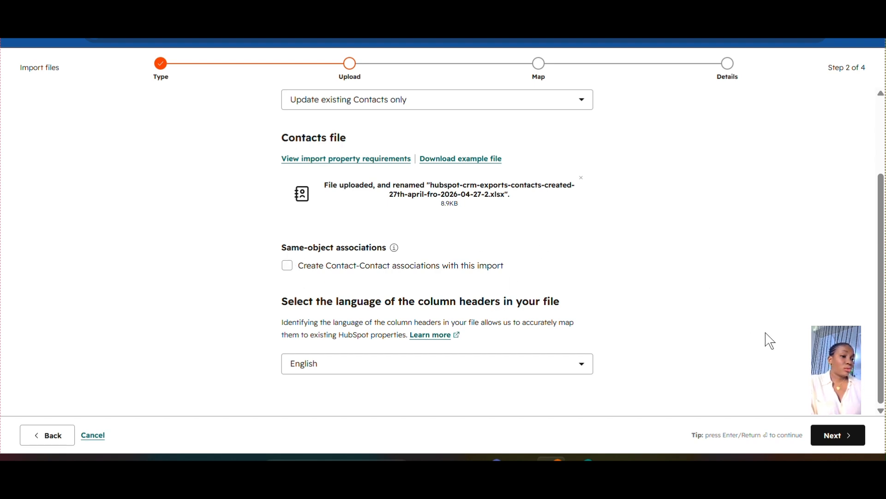
{"action": "left_click", "coordinate": [849, 440]}
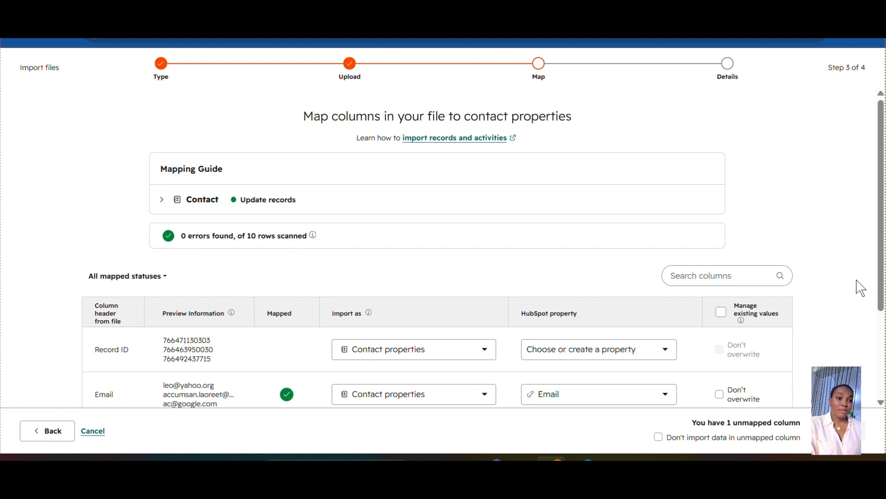
Step: Map the file's Record ID column to the existing Record ID contact property
{"action": "scroll", "coordinate": [881, 291], "scroll_direction": "down", "scroll_amount": 2}
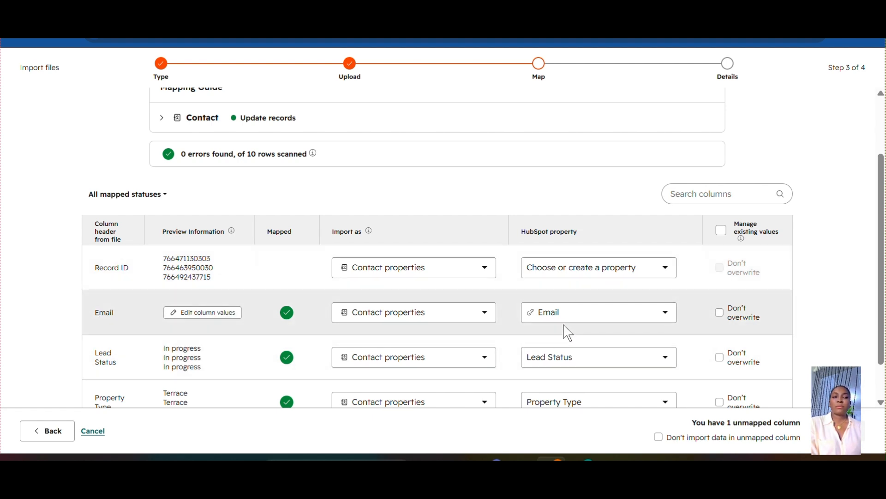
{"action": "mouse_move", "coordinate": [560, 330]}
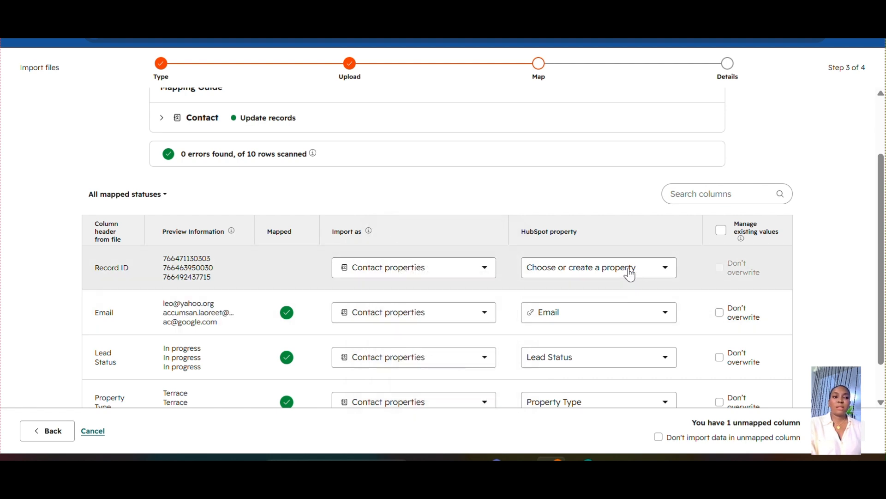
{"action": "left_click", "coordinate": [630, 275]}
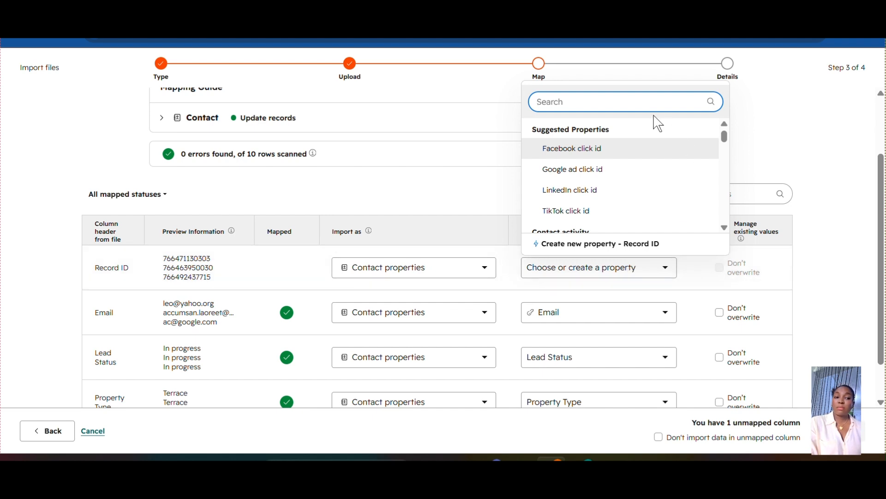
{"action": "type", "text": "id"}
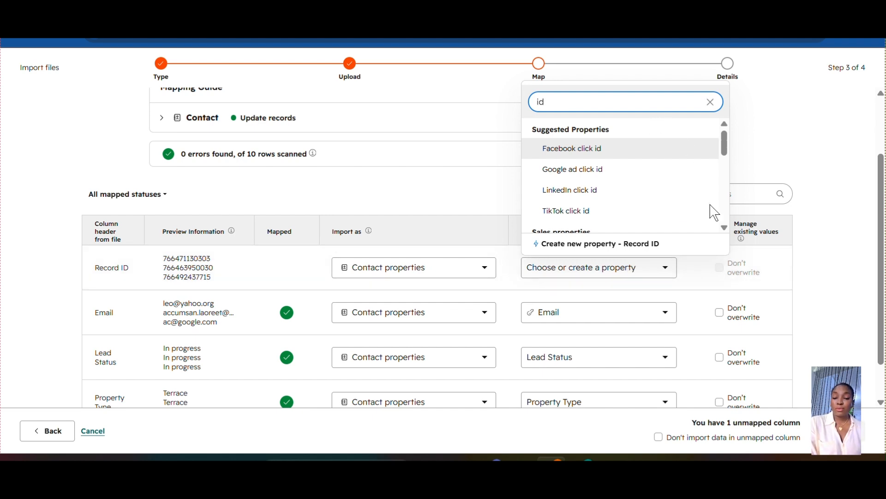
{"action": "scroll", "coordinate": [731, 156], "scroll_direction": "down", "scroll_amount": 3}
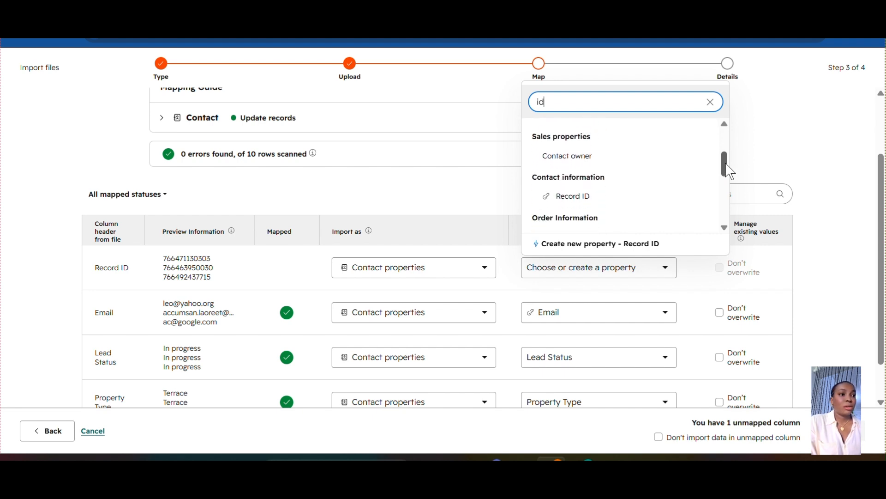
{"action": "left_click", "coordinate": [584, 198]}
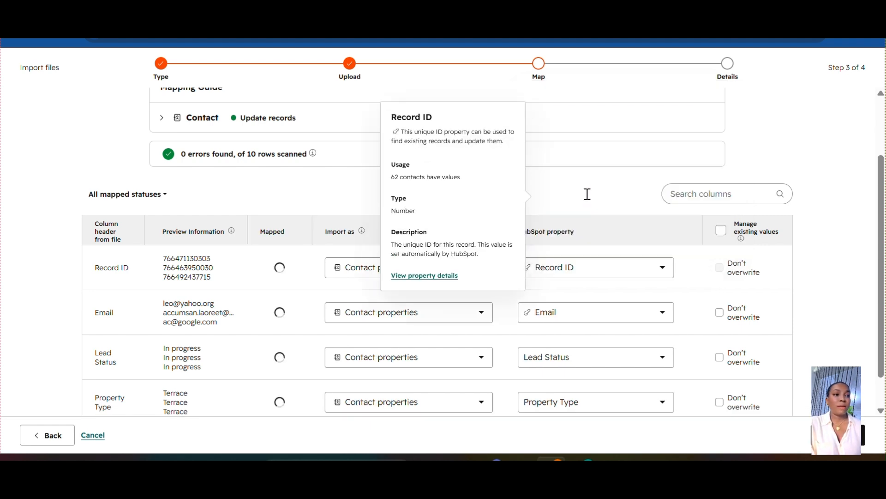
{"action": "mouse_move", "coordinate": [540, 280]}
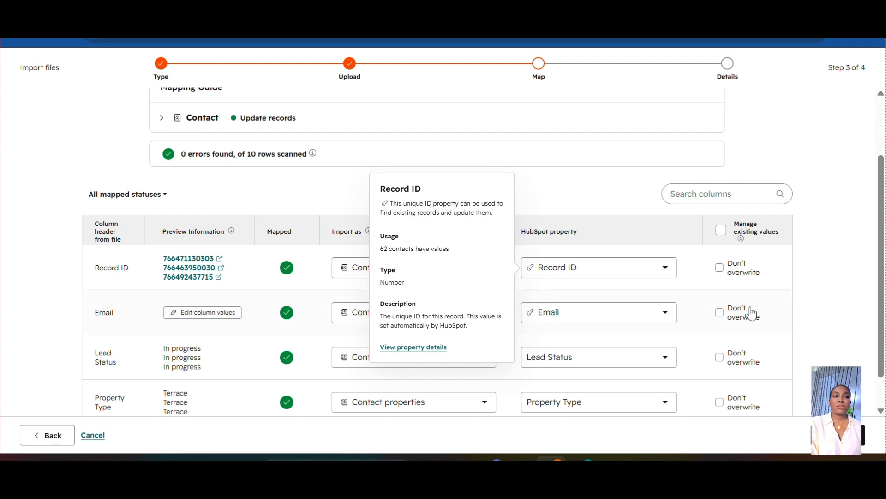
Step: Accept the column mapping and continue to the final import details, leaving the creation of a contacts segment turned off
{"action": "scroll", "coordinate": [885, 236], "scroll_direction": "down", "scroll_amount": 2}
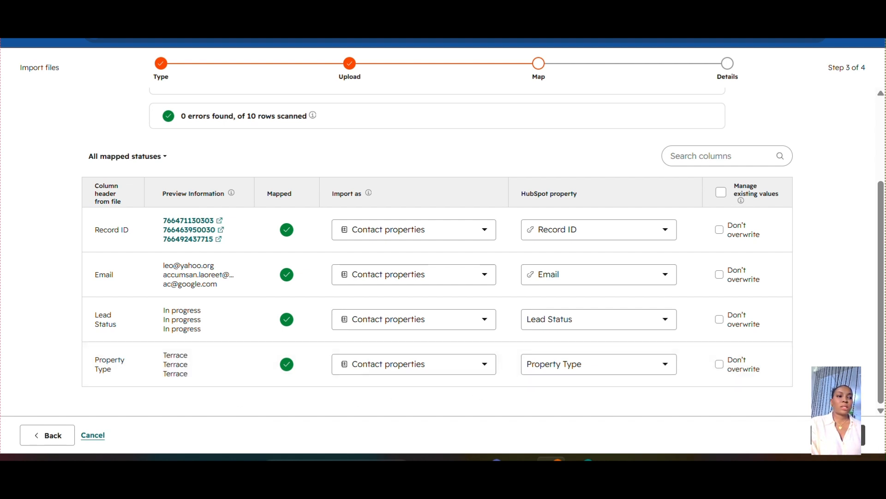
{"action": "left_click", "coordinate": [838, 435]}
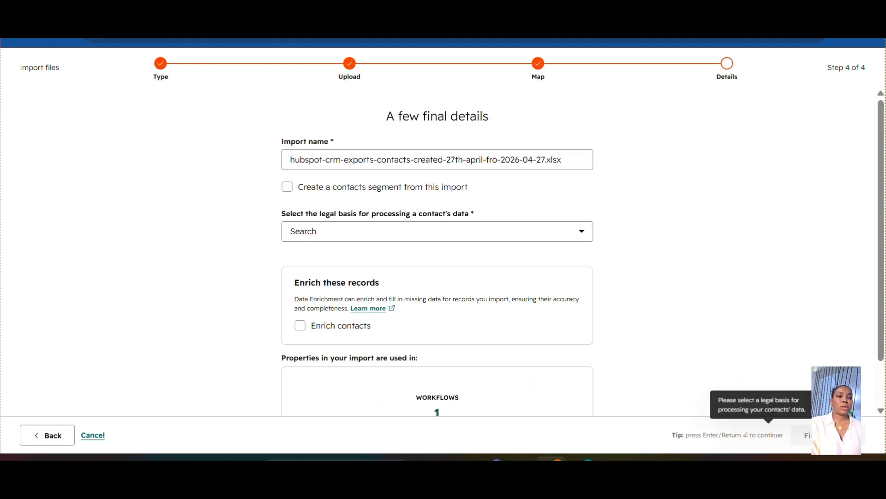
{"action": "left_click", "coordinate": [297, 193]}
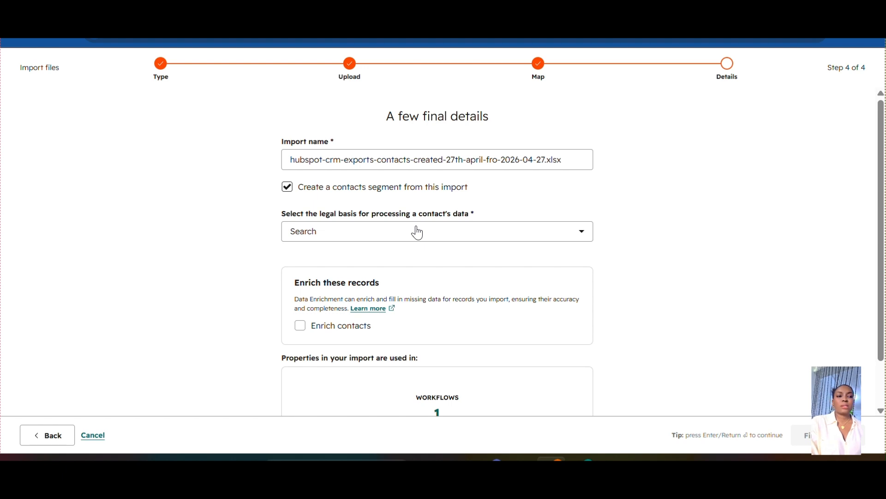
{"action": "left_click", "coordinate": [294, 194]}
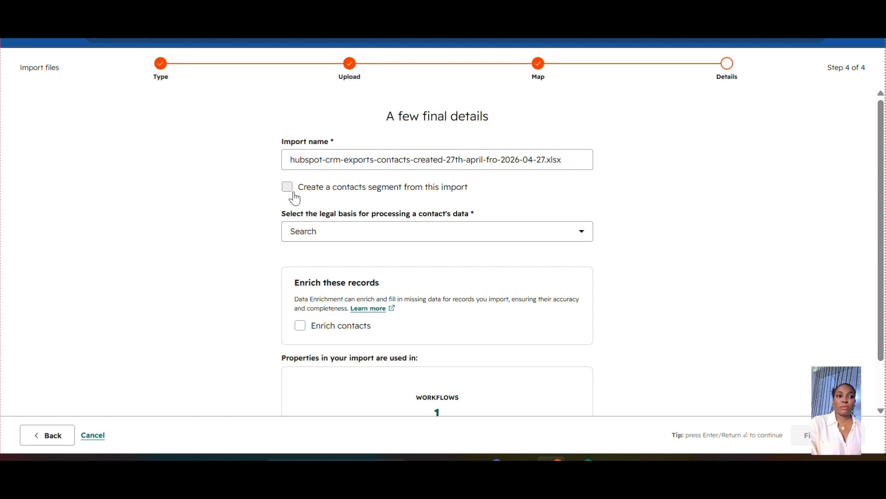
Step: Set the legal basis for processing contact data to "Legitimate interest - Lead", then finish the import and check its results
{"action": "left_click", "coordinate": [453, 228]}
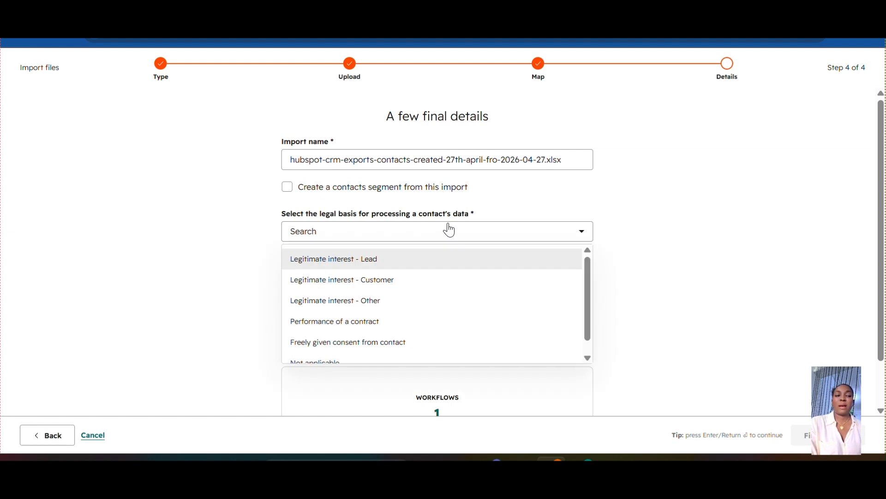
{"action": "left_click", "coordinate": [375, 260]}
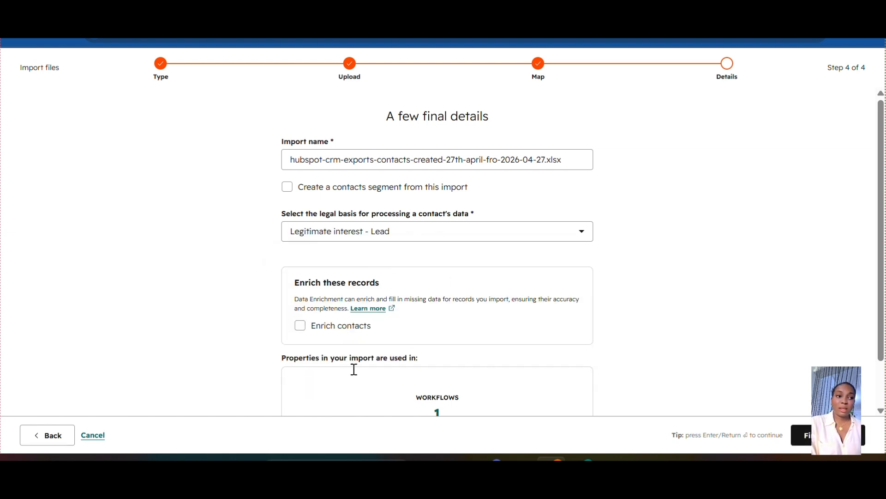
{"action": "scroll", "coordinate": [877, 228], "scroll_direction": "down", "scroll_amount": 1}
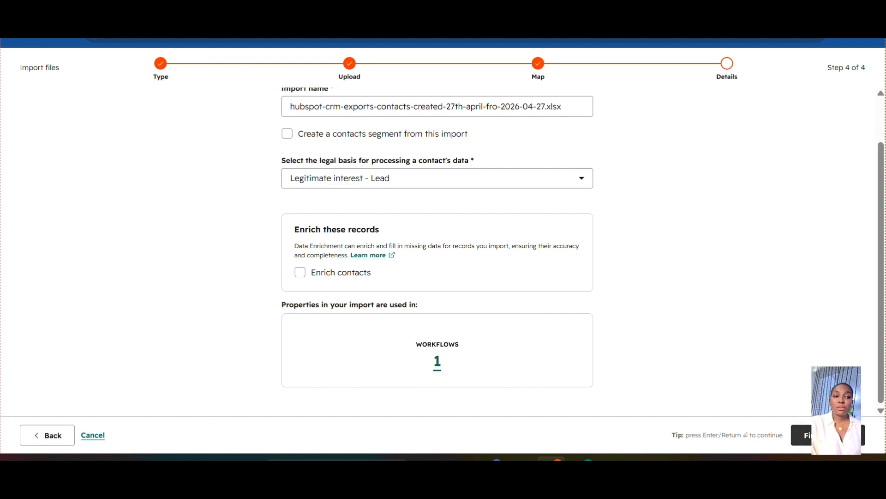
{"action": "left_click", "coordinate": [831, 434]}
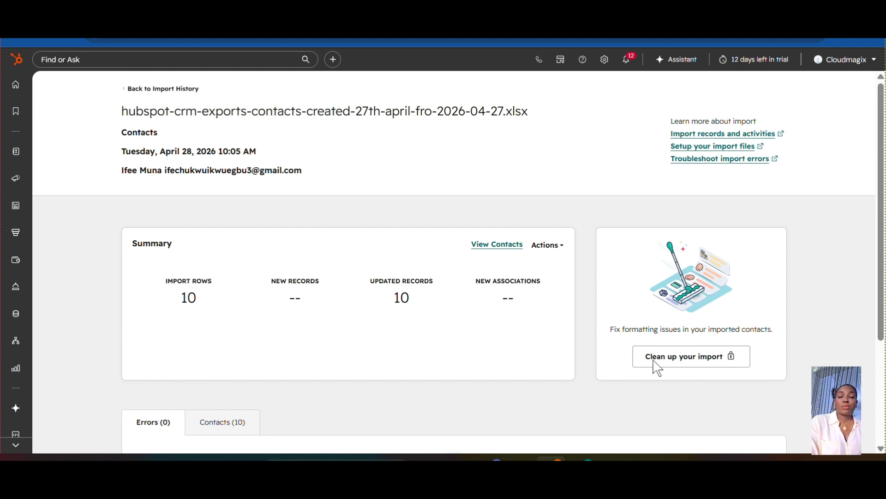
{"action": "scroll", "coordinate": [873, 362], "scroll_direction": "down", "scroll_amount": 3}
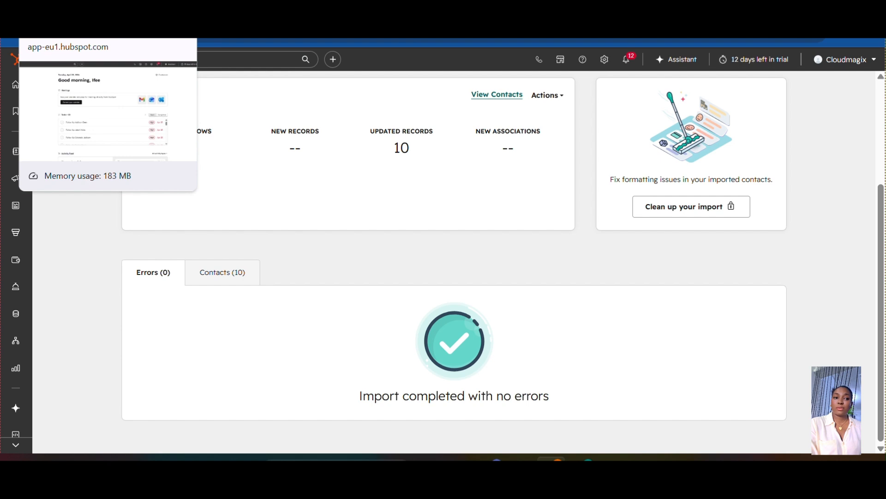
Step: Open the "Contacts Created 27th April from Import" segment and check the Lead Status and Property Type columns of its contacts
{"action": "left_click", "coordinate": [55, 19]}
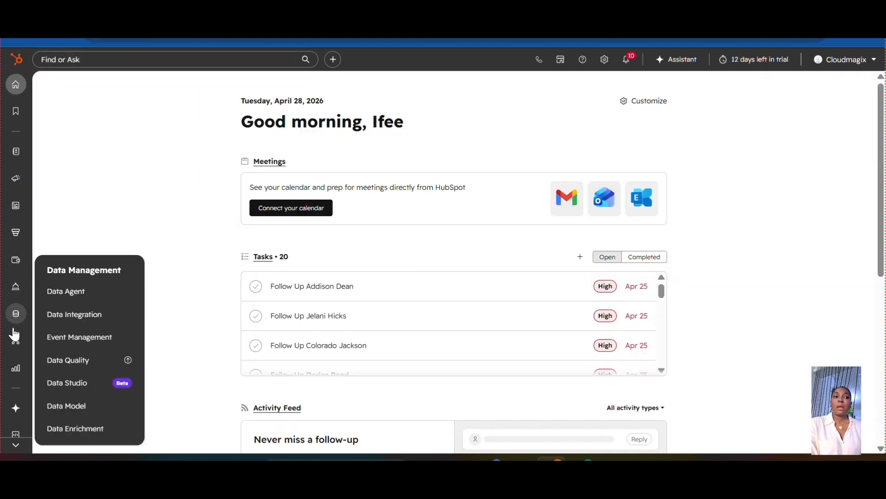
{"action": "mouse_move", "coordinate": [16, 340]}
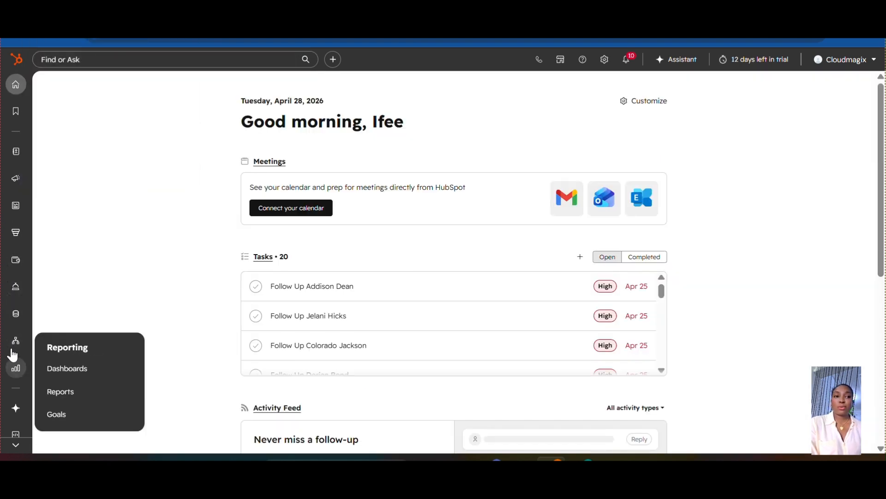
{"action": "mouse_move", "coordinate": [16, 151]}
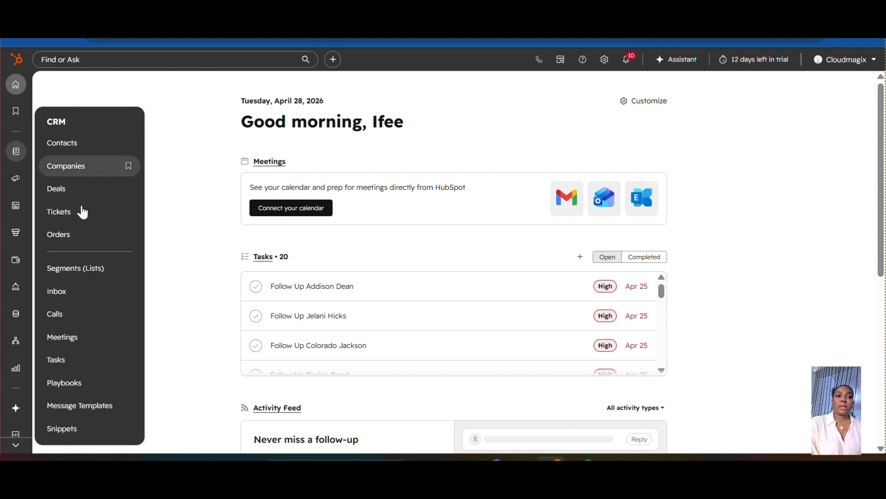
{"action": "left_click", "coordinate": [94, 263]}
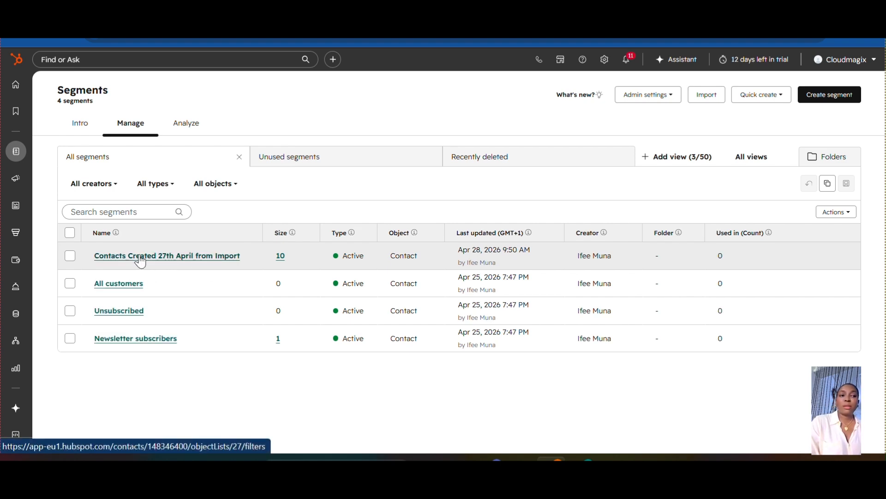
{"action": "left_click", "coordinate": [141, 257]}
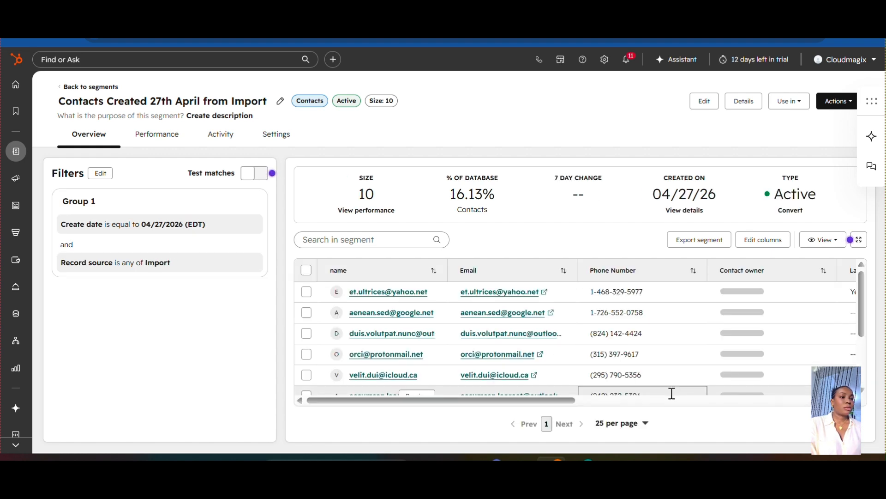
{"action": "left_click_drag", "start_coordinate": [498, 401], "coordinate": [670, 434]}
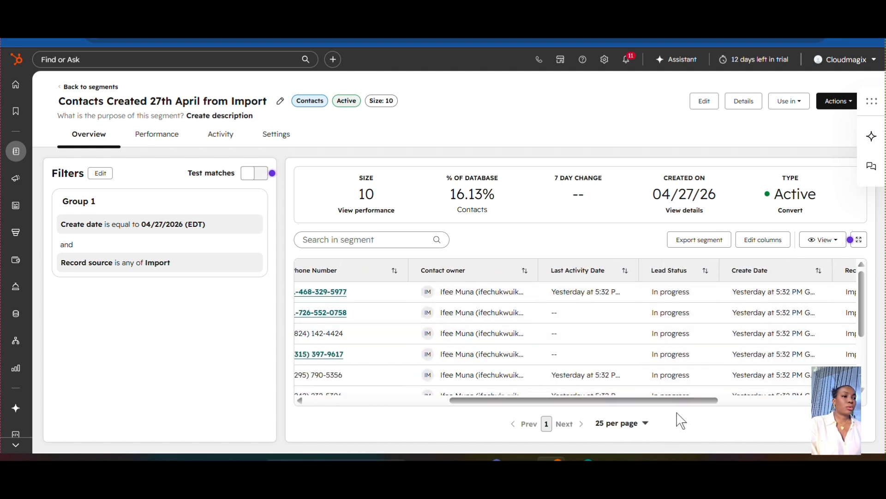
{"action": "left_click_drag", "start_coordinate": [687, 402], "coordinate": [827, 418]}
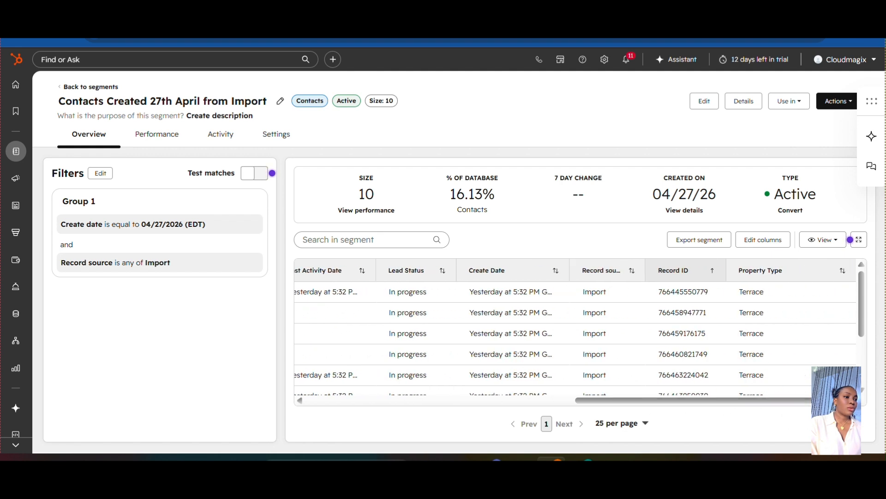